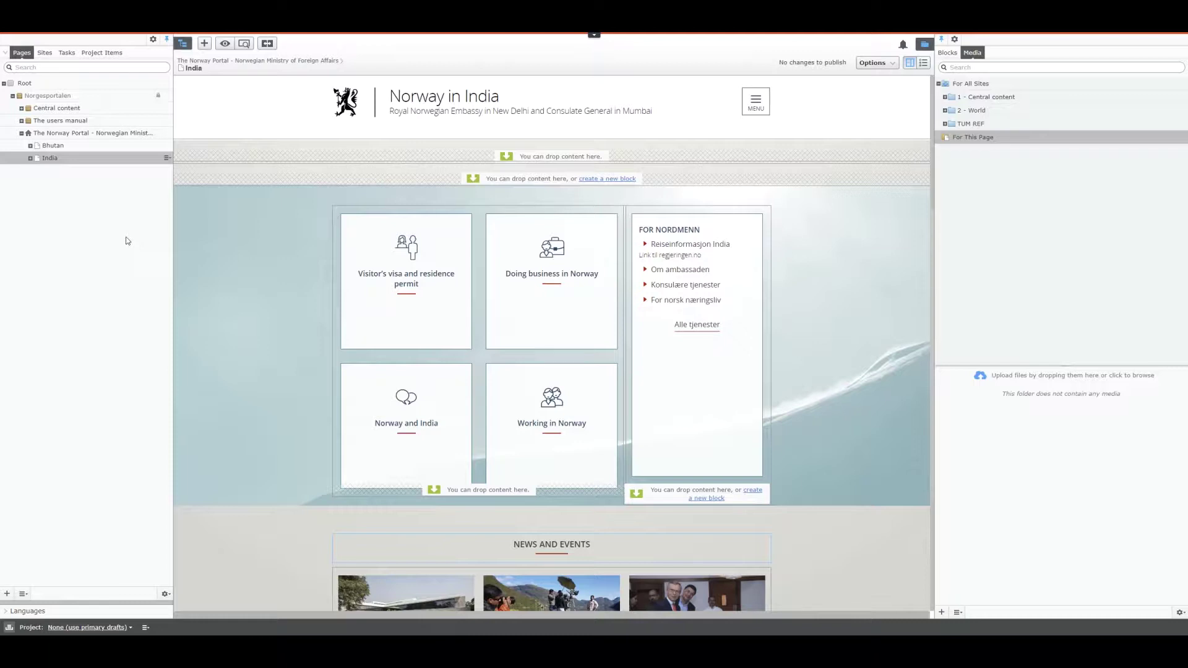
Step: Expand India and start a new page from the Norway and India context menu
click(31, 159)
click(75, 208)
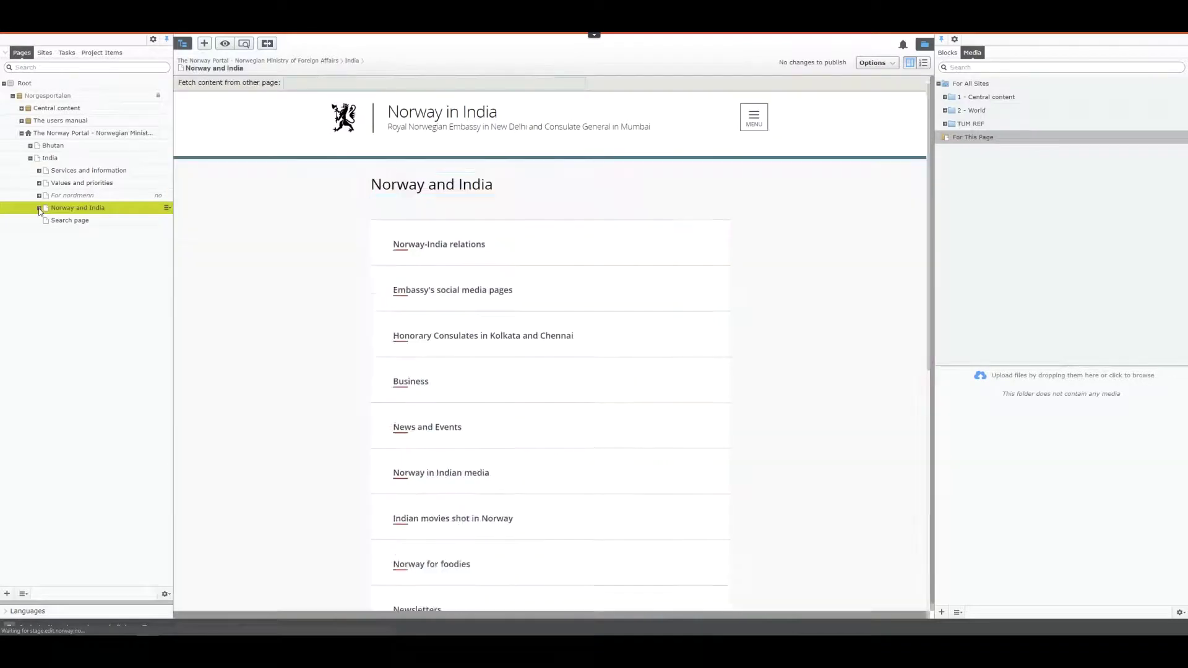
click(39, 208)
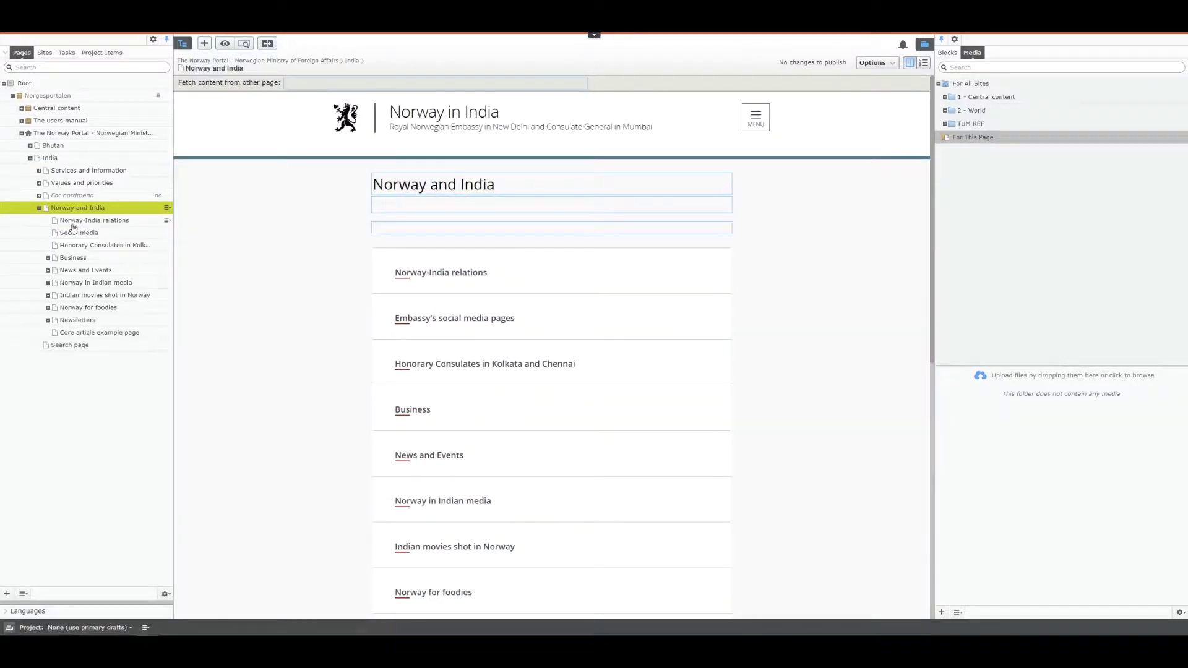
click(167, 207)
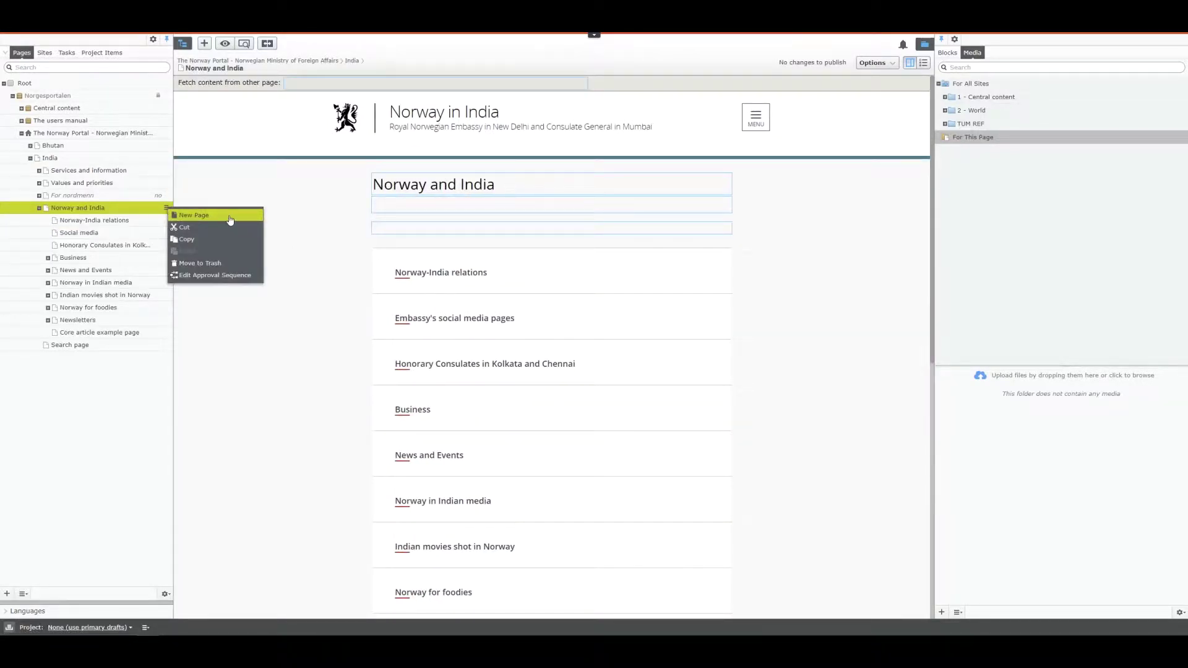
click(194, 215)
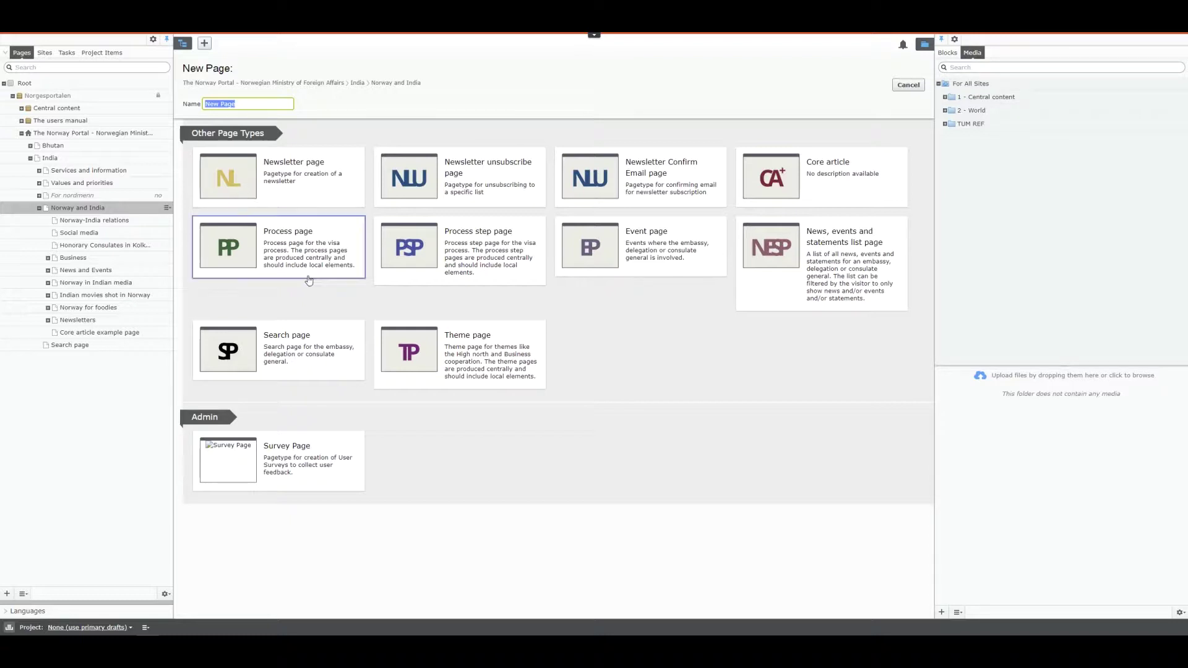
Step: Choose the Core article page type and name the page 'Test page example'
click(846, 195)
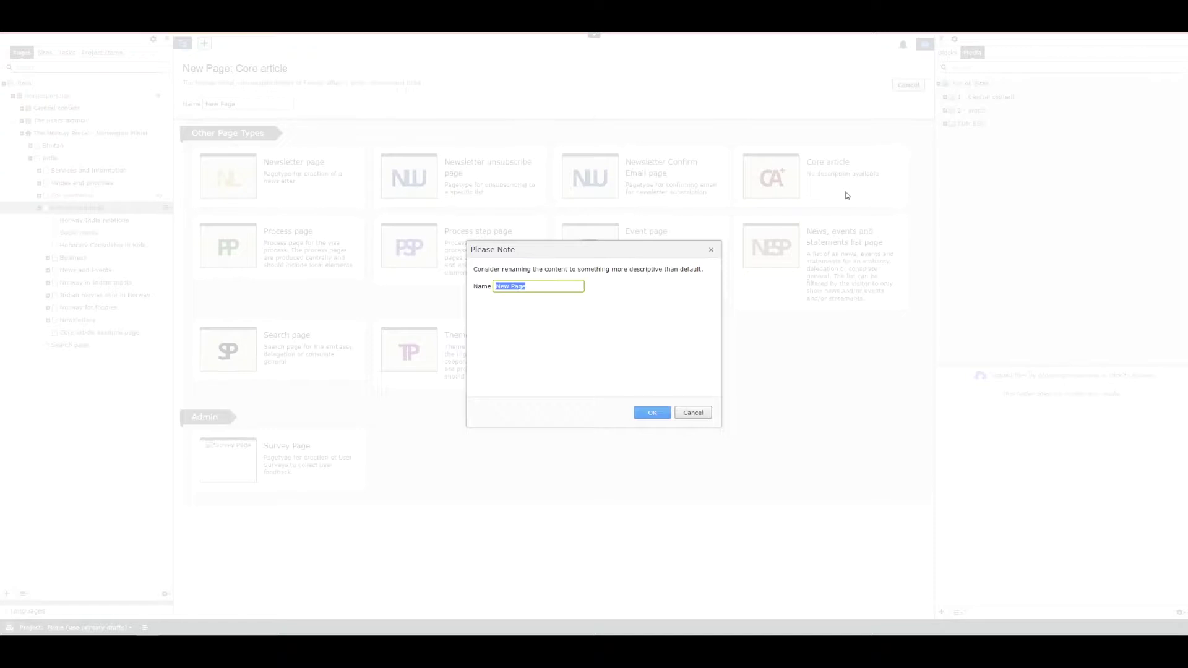
text(Test pag)
text(xample)
click(653, 412)
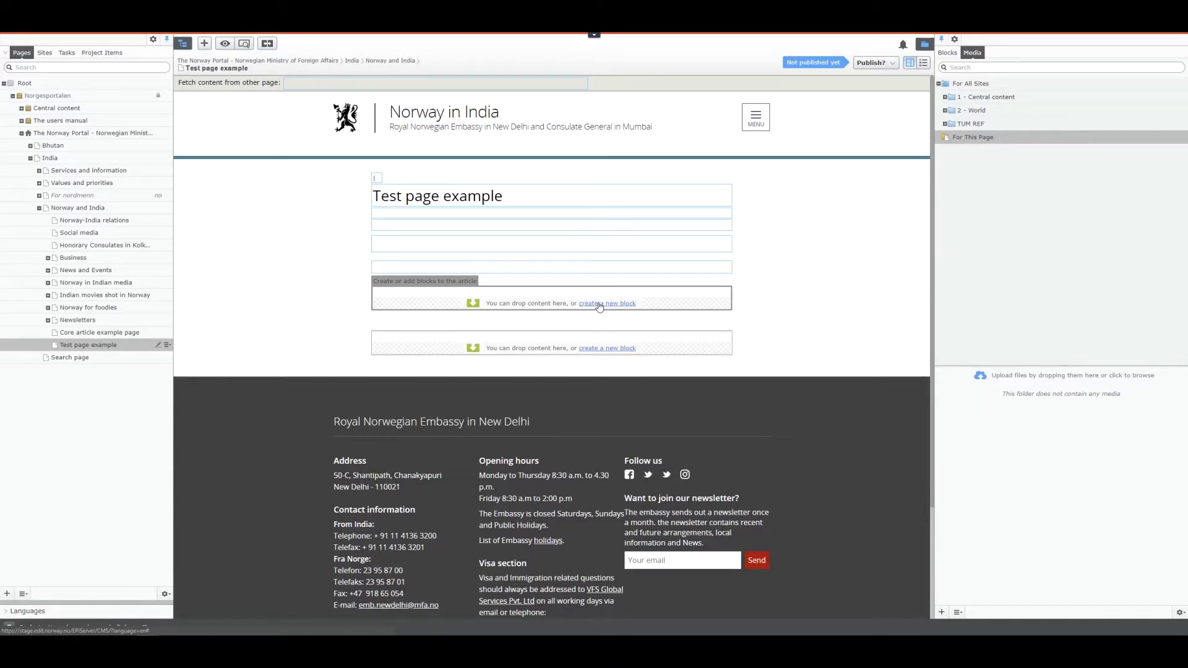
Step: Start a new block from the article's first content drop area
click(599, 306)
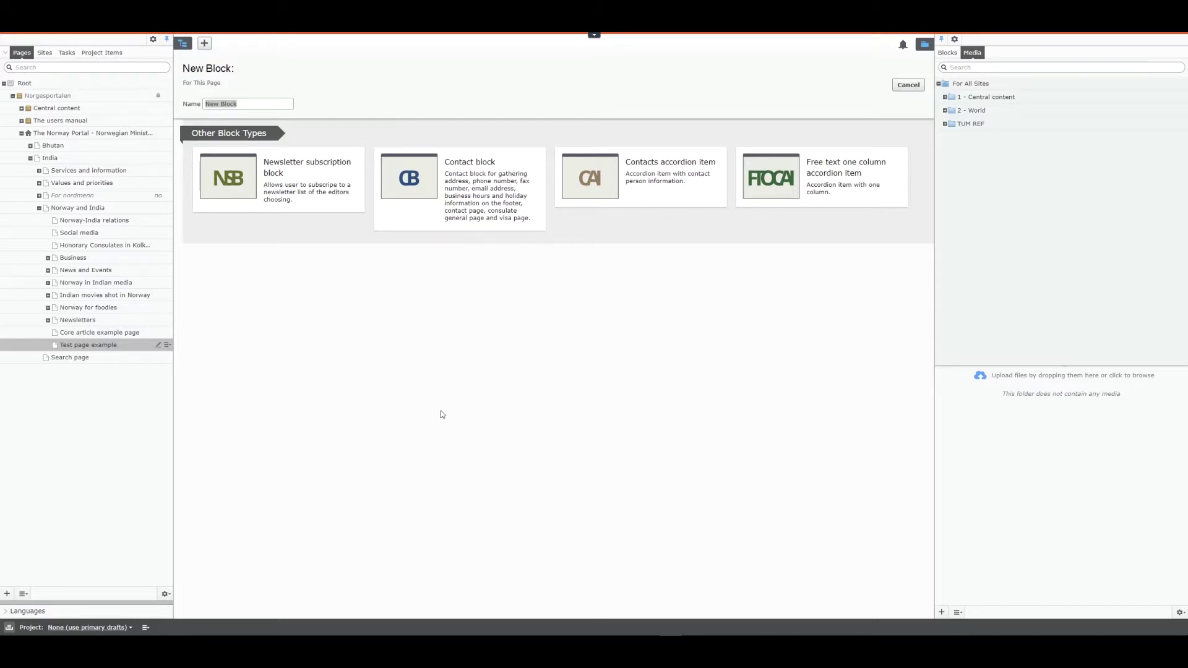
Step: Pick the Free text one column accordion item block and paste its type title as the name
click(838, 196)
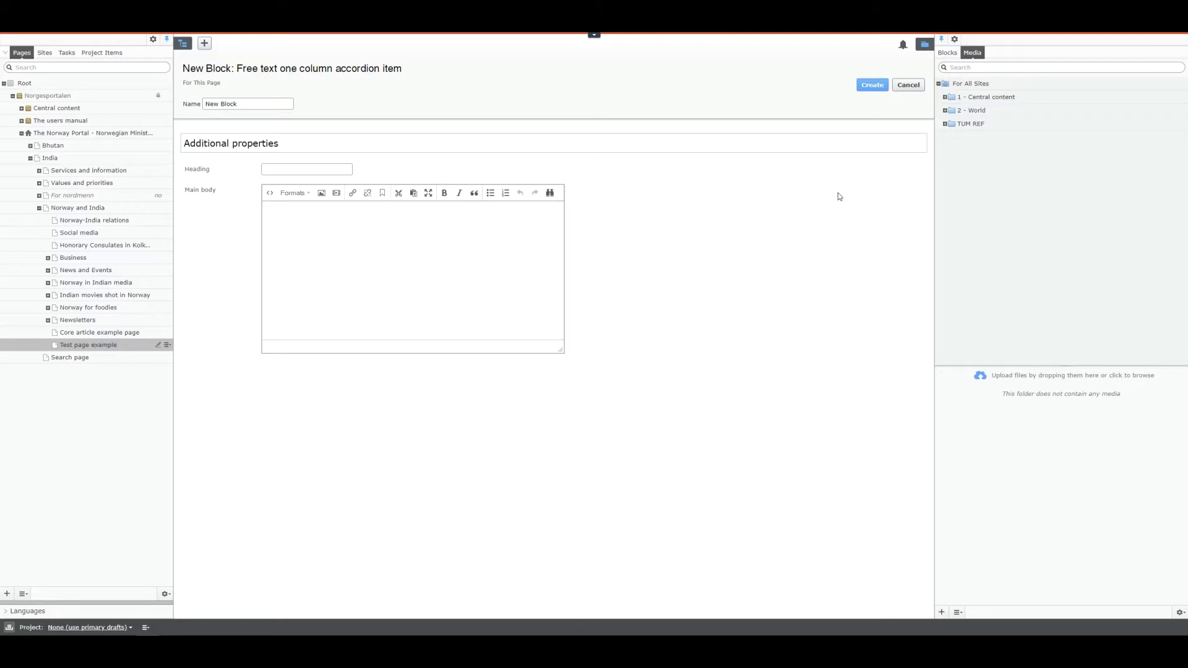
drag(290, 103, 203, 103)
drag(403, 68, 237, 68)
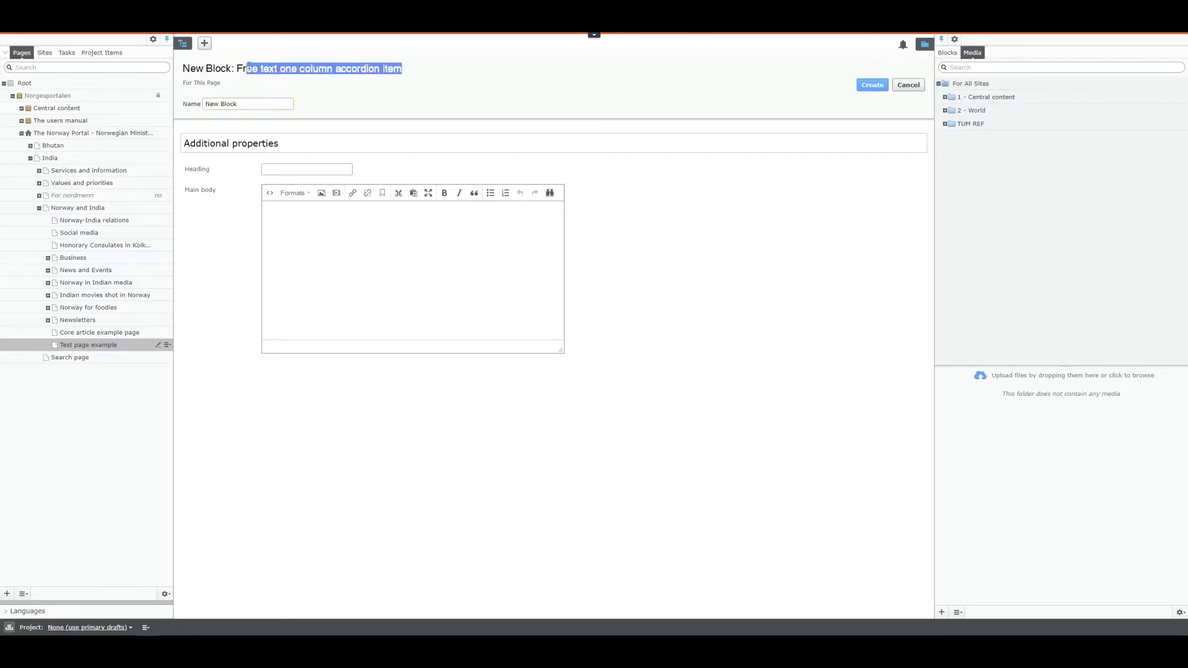
key(ctrl+c)
double_click(223, 103)
key(ctrl+v)
key(alt+Tab)
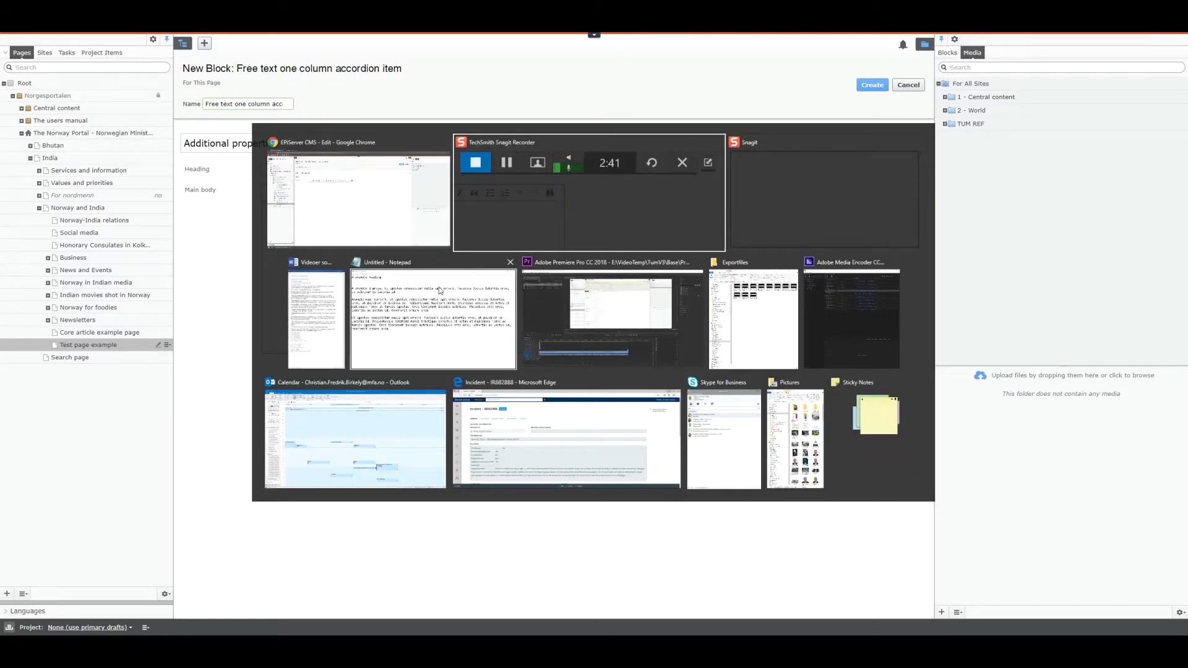
Step: Copy the example ingress paragraph from Notepad into the block's Main body
click(432, 316)
drag(595, 197, 413, 180)
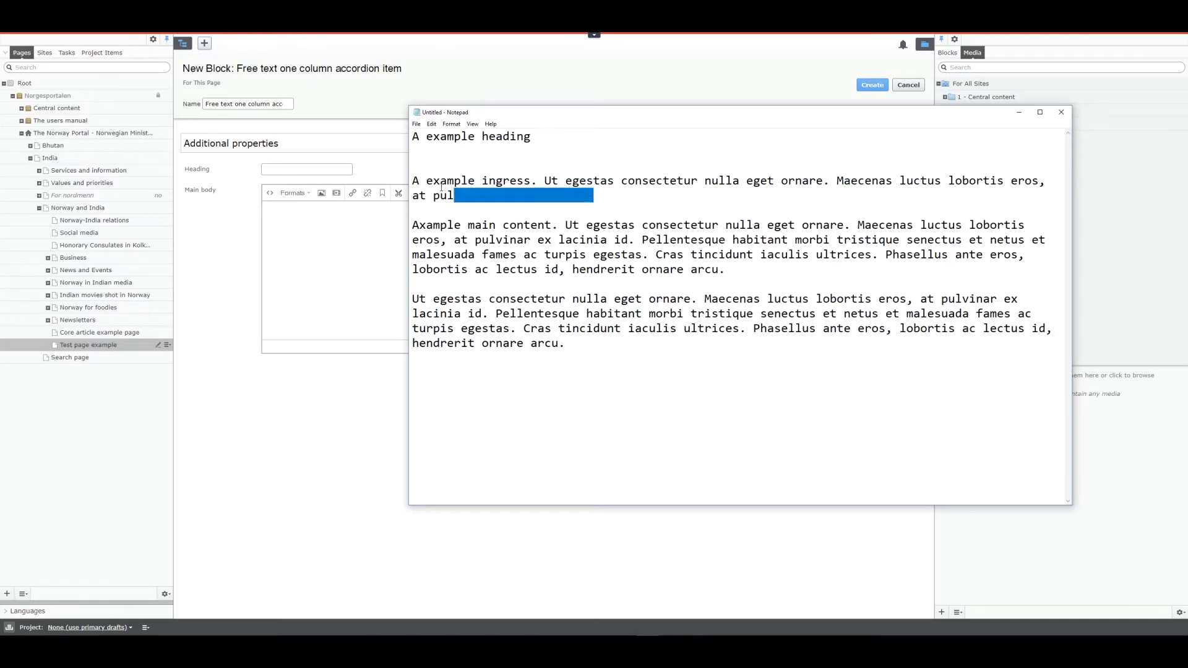
key(ctrl+c)
key(alt+Tab)
click(316, 237)
key(ctrl+v)
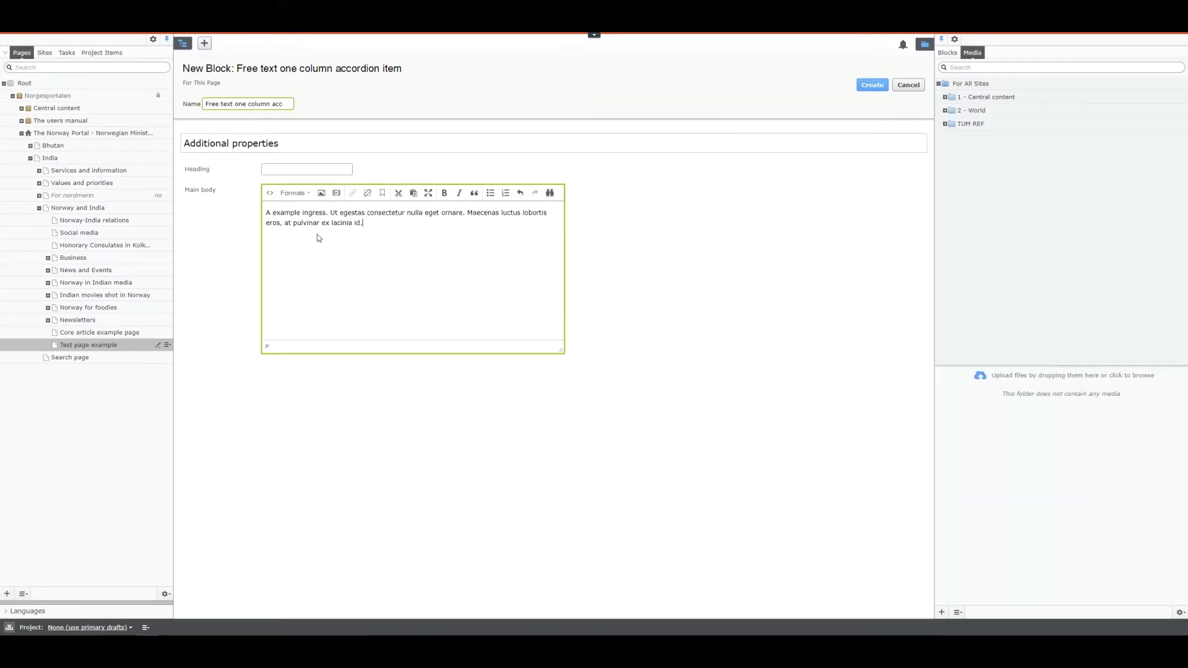
Step: Copy 'A example heading' from Notepad into the block's Heading field
click(319, 169)
key(alt+Tab)
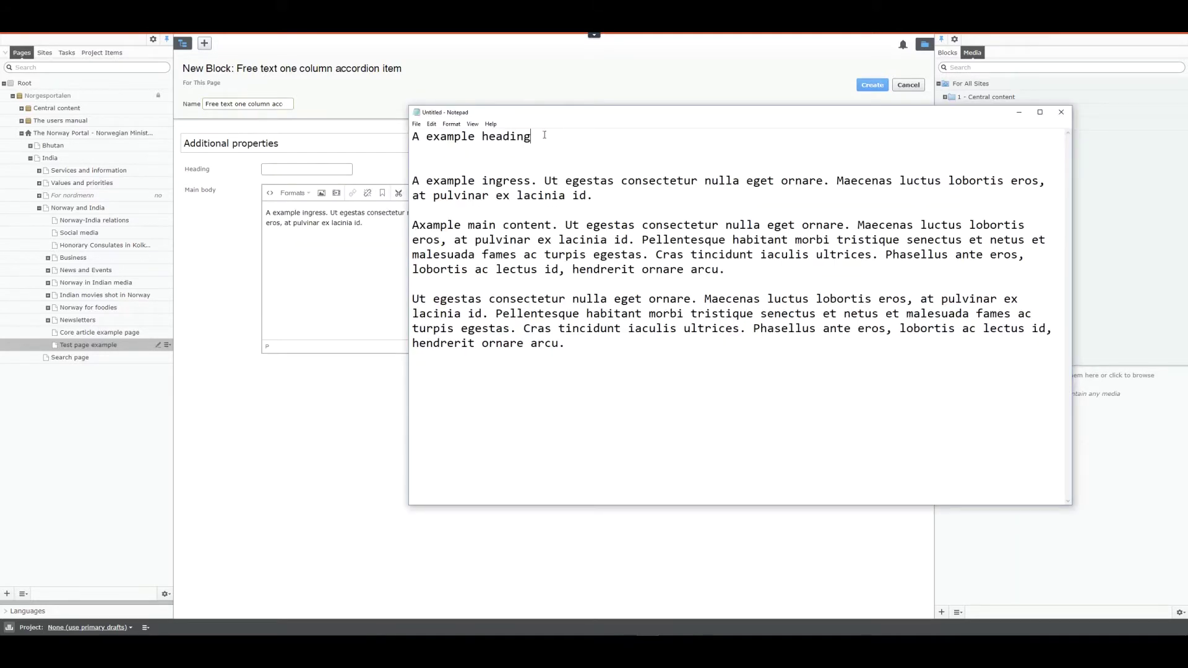
drag(531, 137, 412, 137)
key(ctrl+c)
key(alt+Tab)
click(306, 169)
key(ctrl+v)
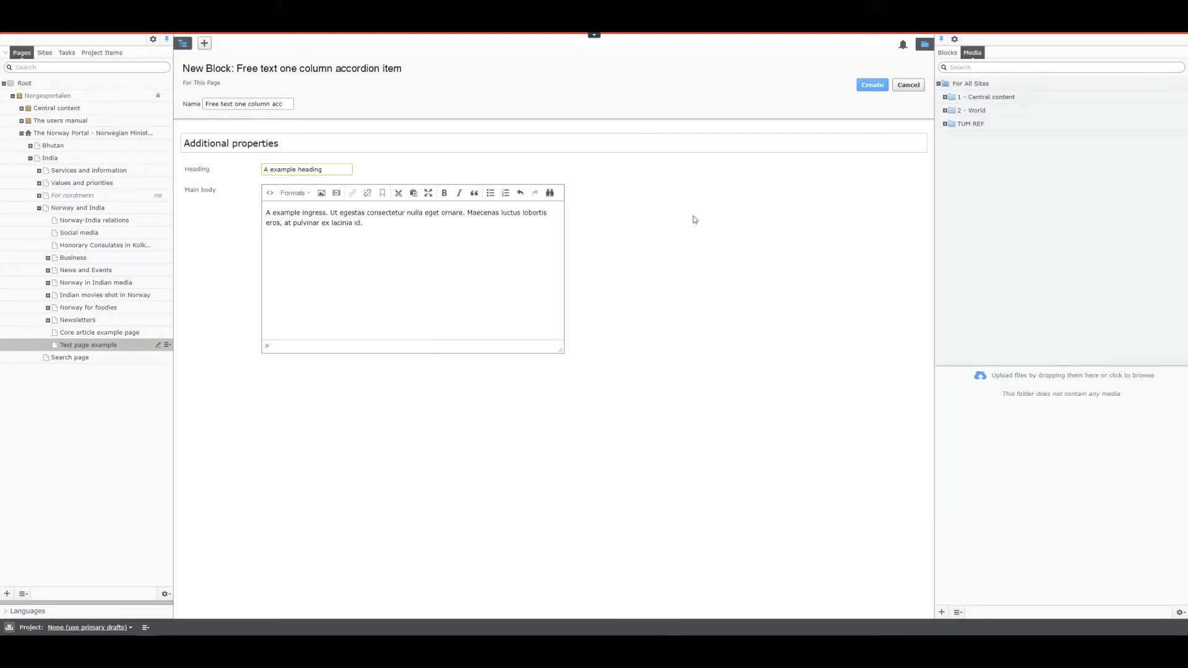
Step: Create the accordion block so 'A example heading' shows in the content area
click(873, 85)
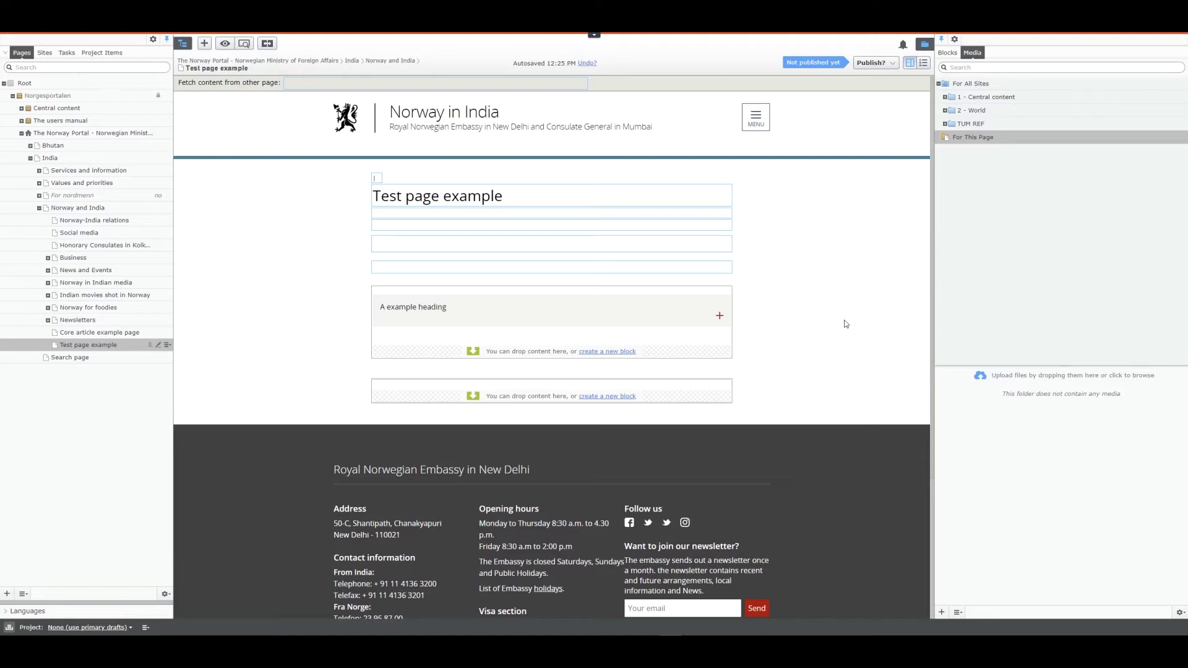
Step: Publish 'Test page example', then publish its remaining changes with Publish Changes
click(884, 65)
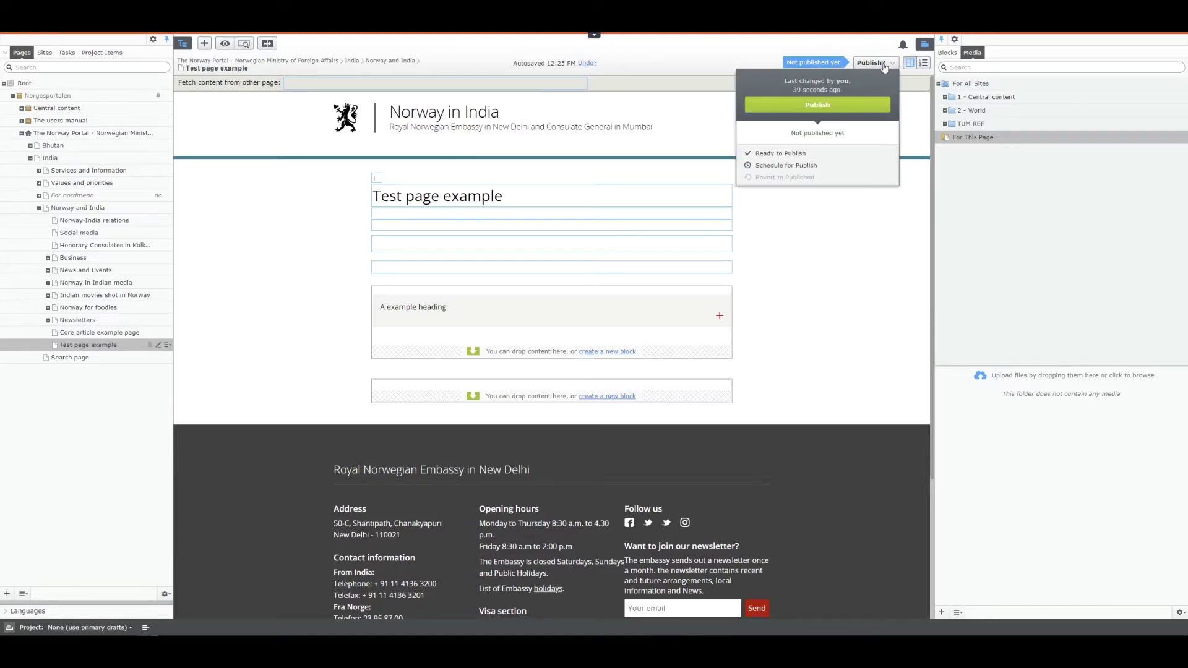
click(828, 106)
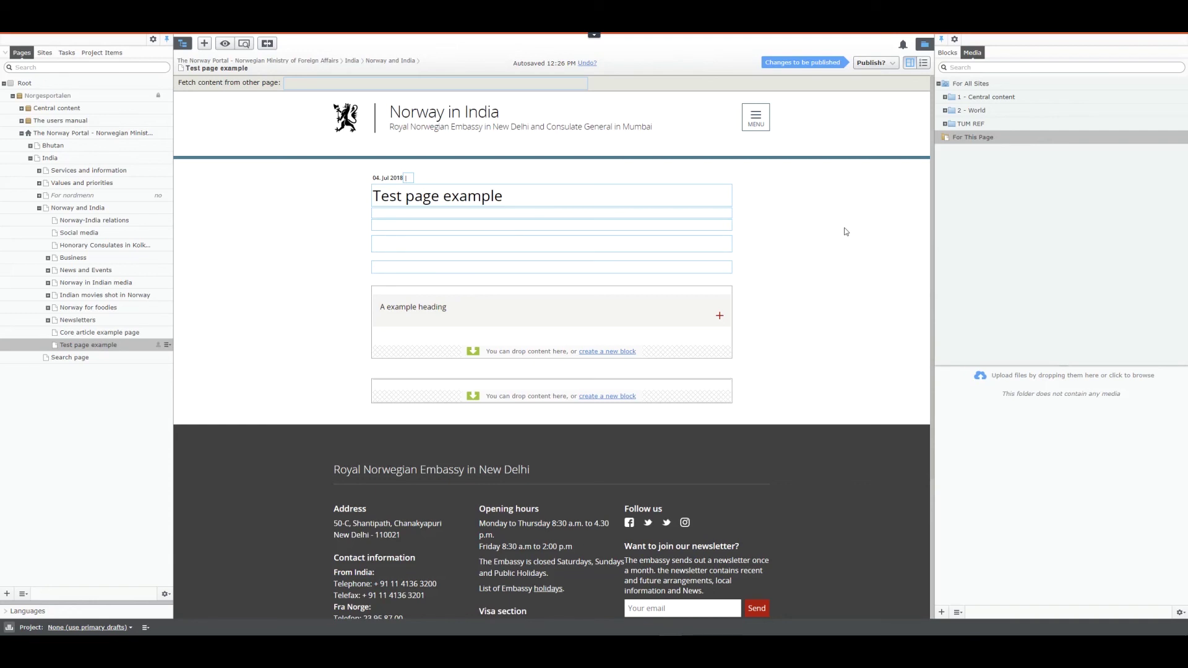
click(874, 64)
click(818, 105)
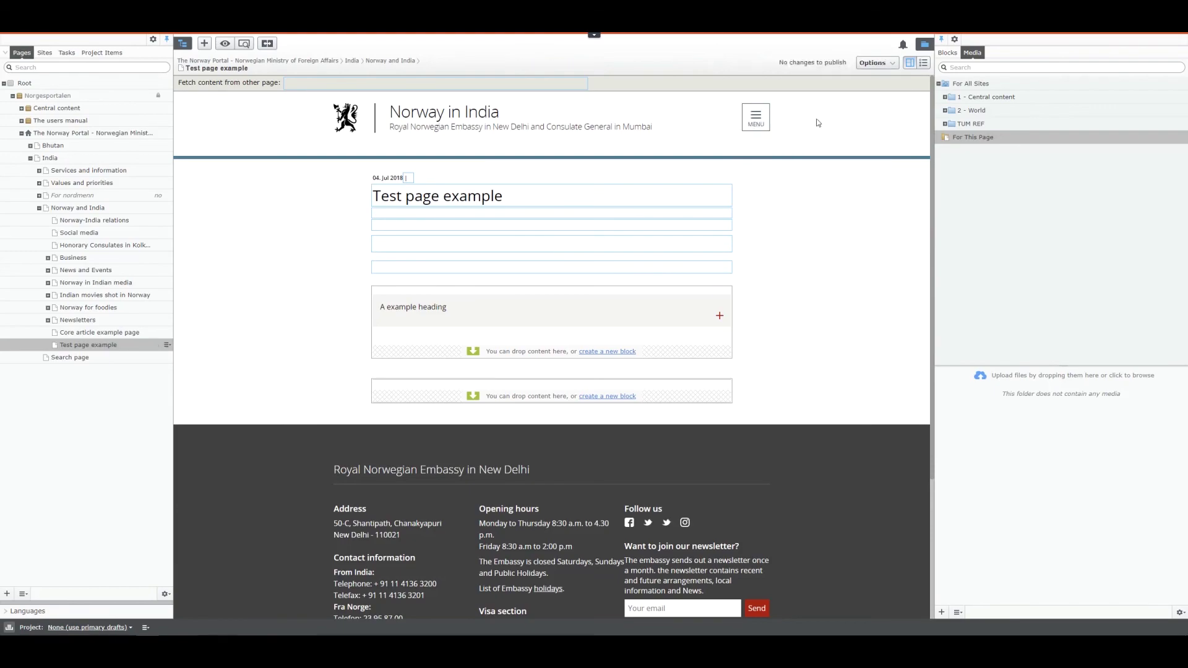